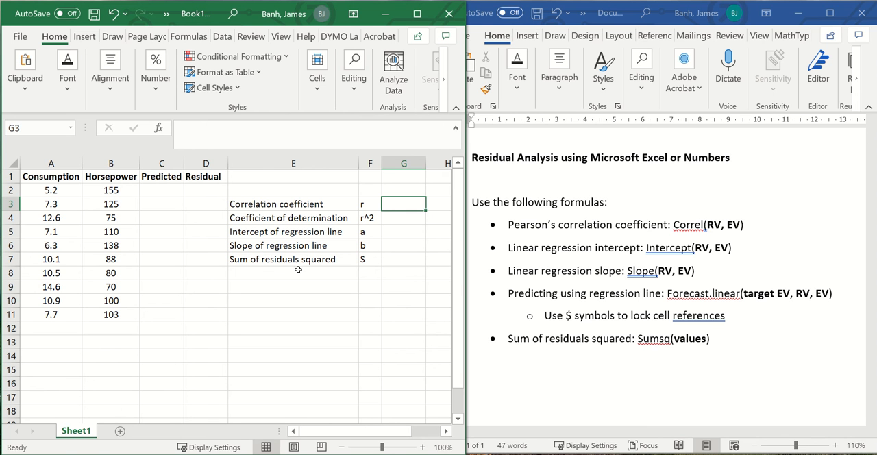
Step: Calculate the correlation coefficient in G3 with CORREL, using B2:B11 as the first array and A2:A11 as the second
left_click(351, 264)
type("=")
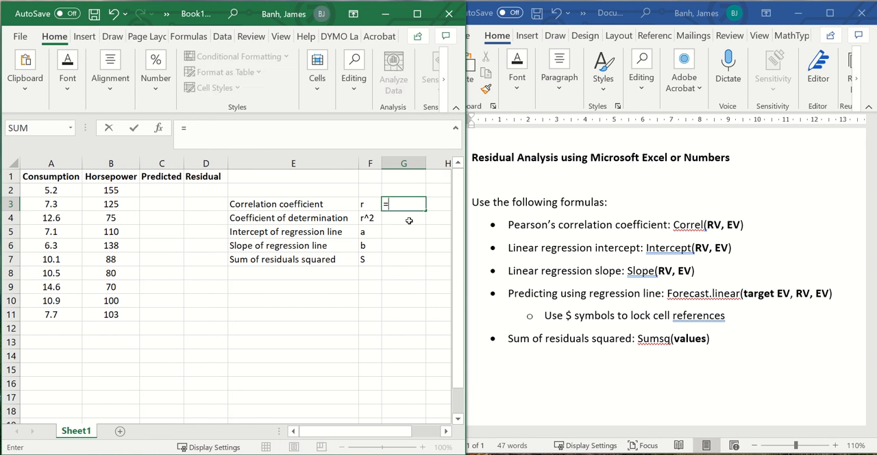
type("cor")
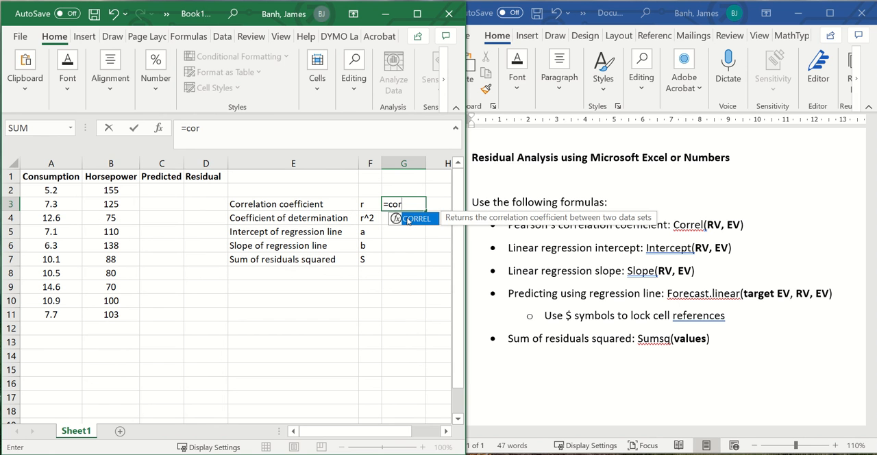
double_click(411, 220)
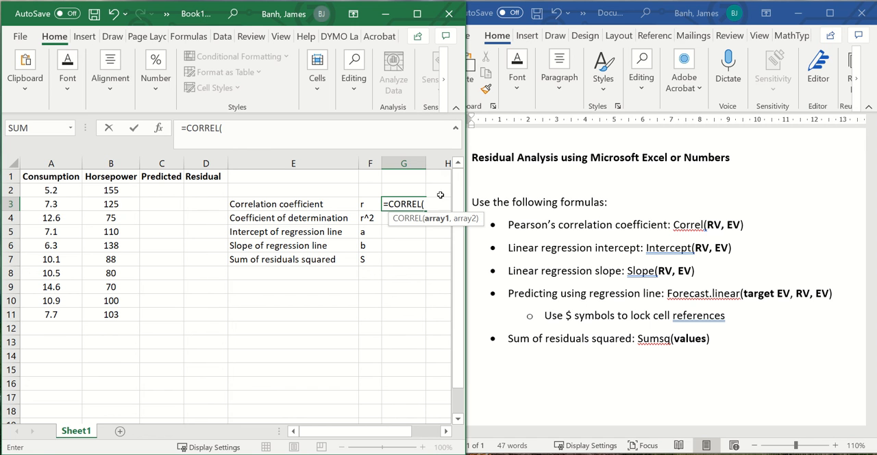
left_click_drag(120, 191, 117, 317)
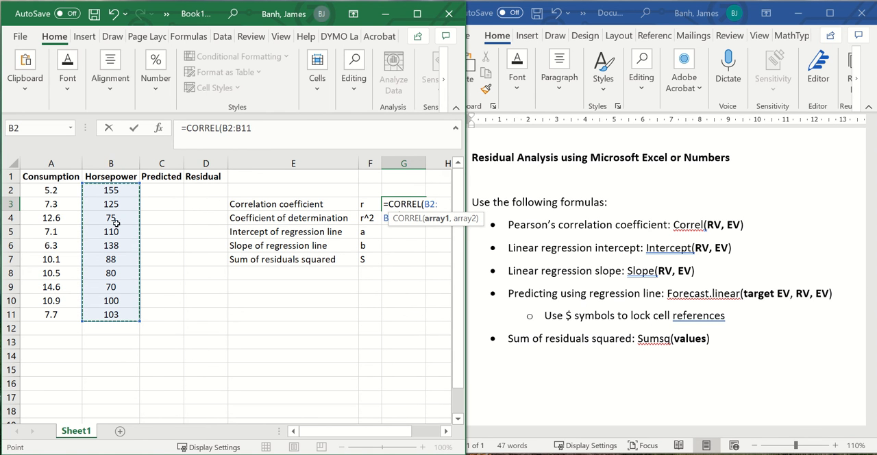
type(",")
left_click_drag(49, 187, 52, 316)
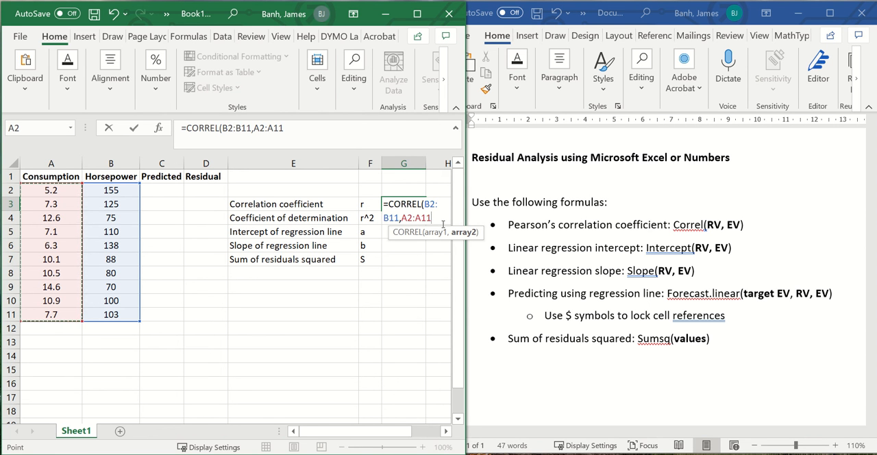
key("Return")
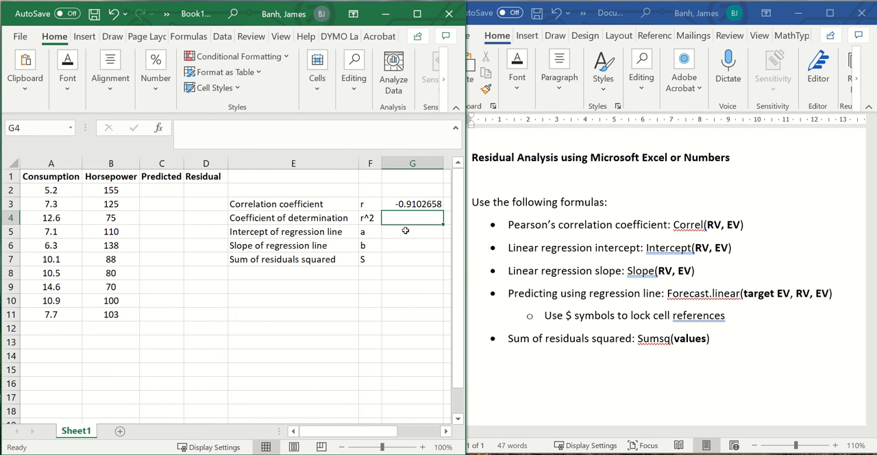
Step: Calculate the coefficient of determination in G4 by squaring the correlation coefficient with =G3^2
type("=")
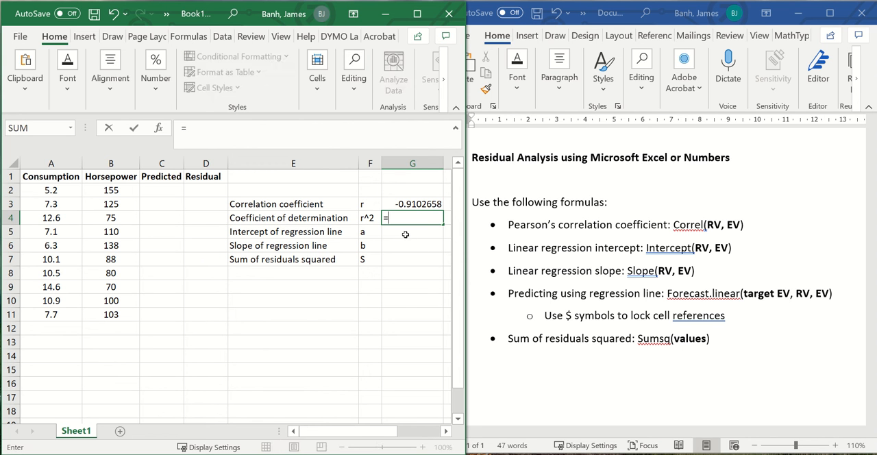
left_click(430, 204)
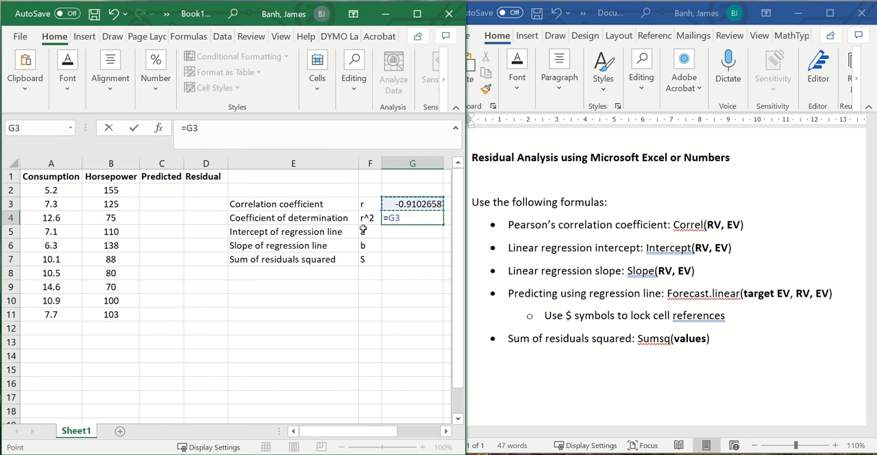
type("^")
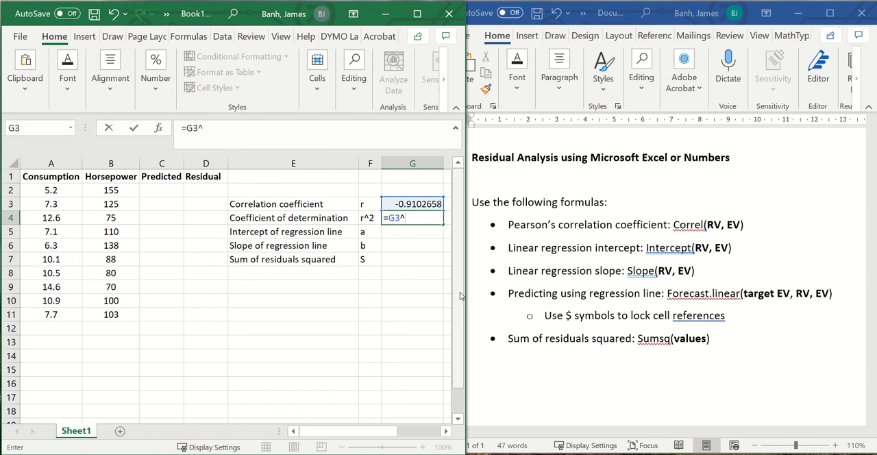
type("2")
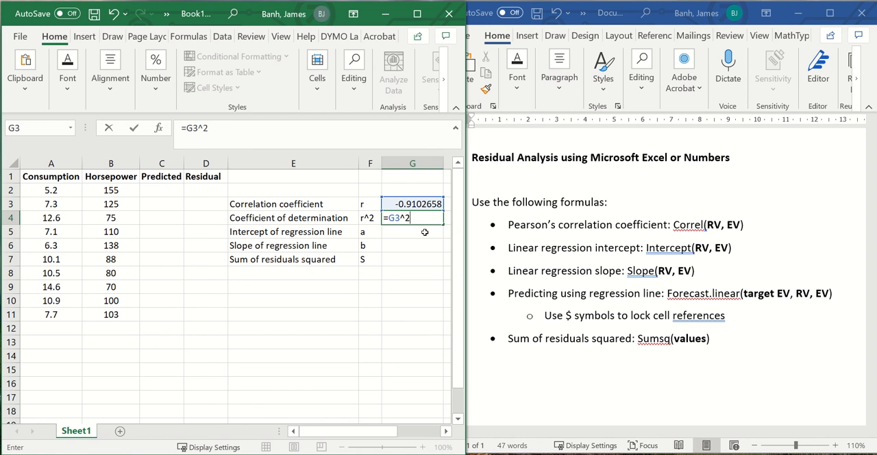
left_click(426, 231)
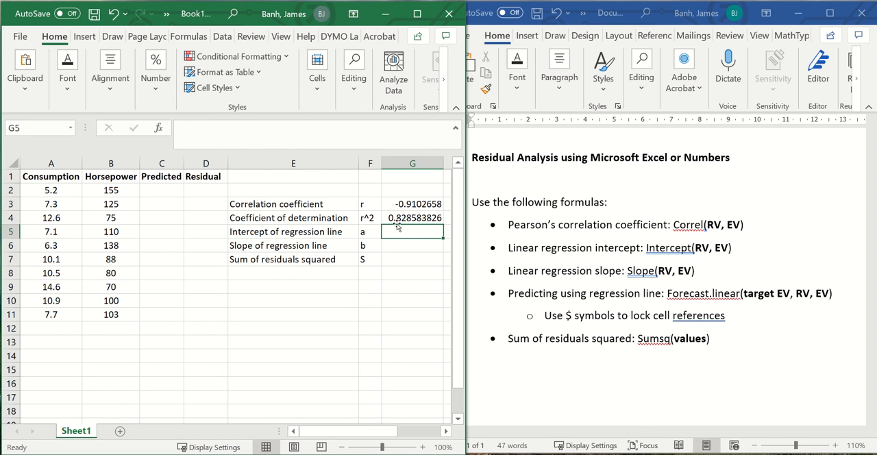
Step: Calculate the regression line's intercept in G5 with INTERCEPT, using B2:B11 as known y values and A2:A11 as known x values
type("=")
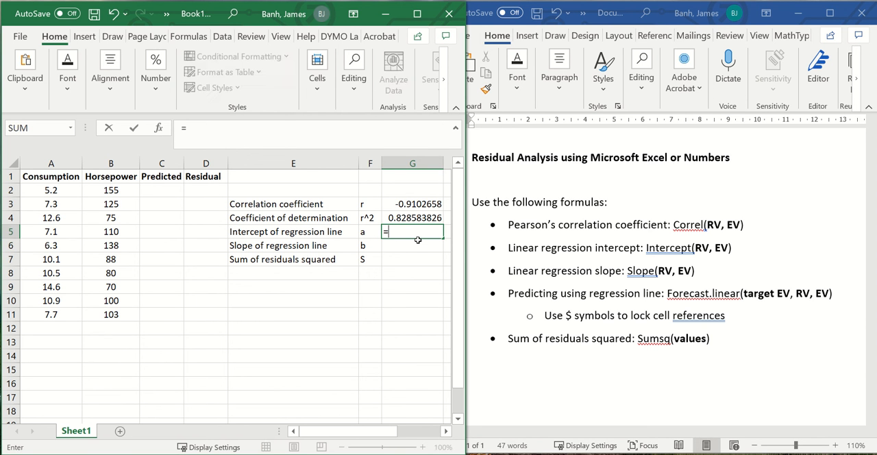
type("int")
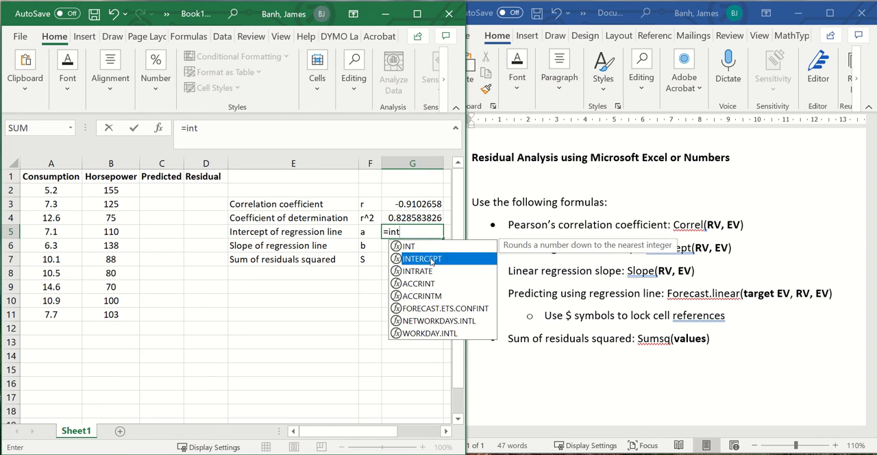
double_click(431, 260)
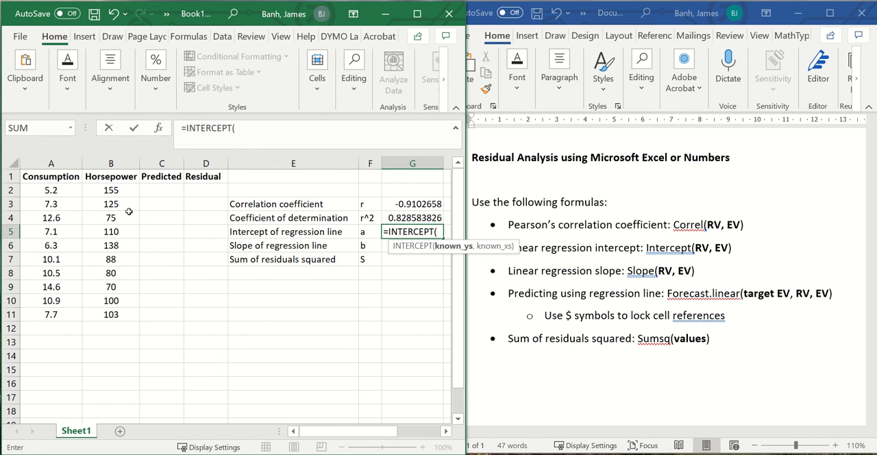
left_click_drag(120, 193, 114, 313)
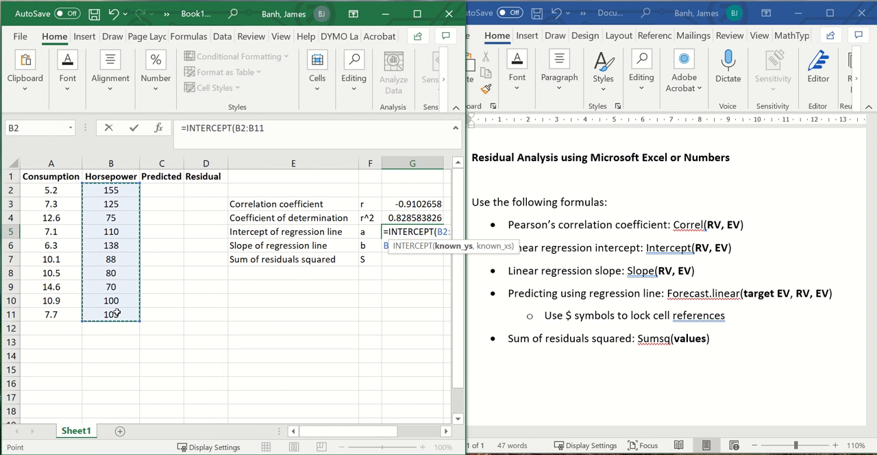
type(",")
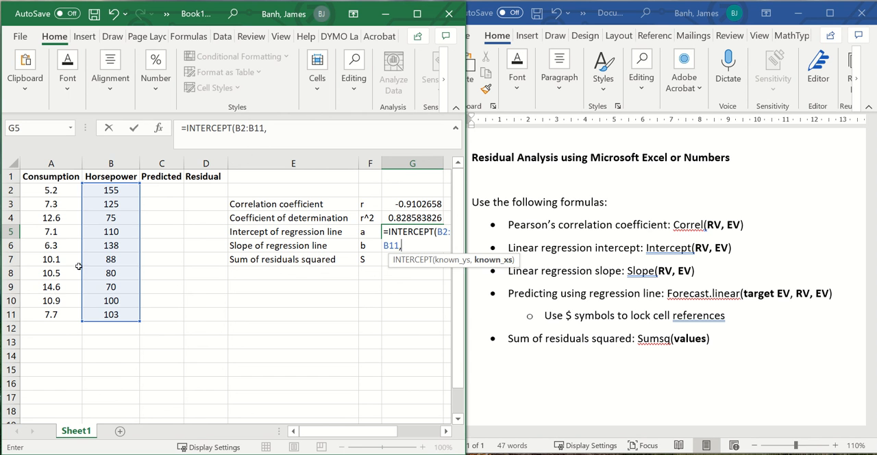
left_click_drag(60, 197, 58, 315)
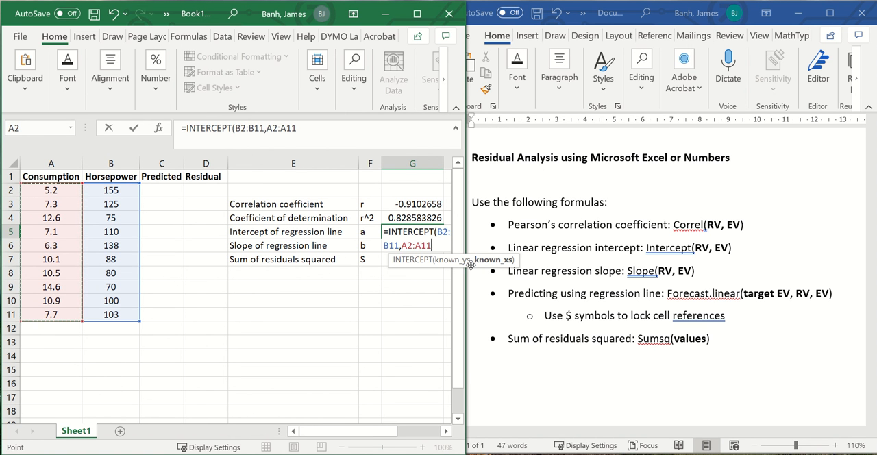
key("Return")
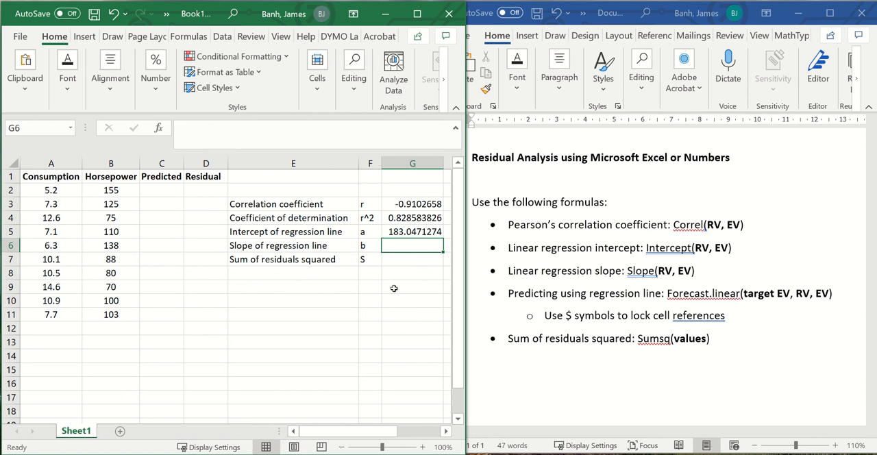
Step: Calculate the regression line's slope in G6 with SLOPE, using B2:B11 as known y values and A2:A11 as known x values
type("=slop")
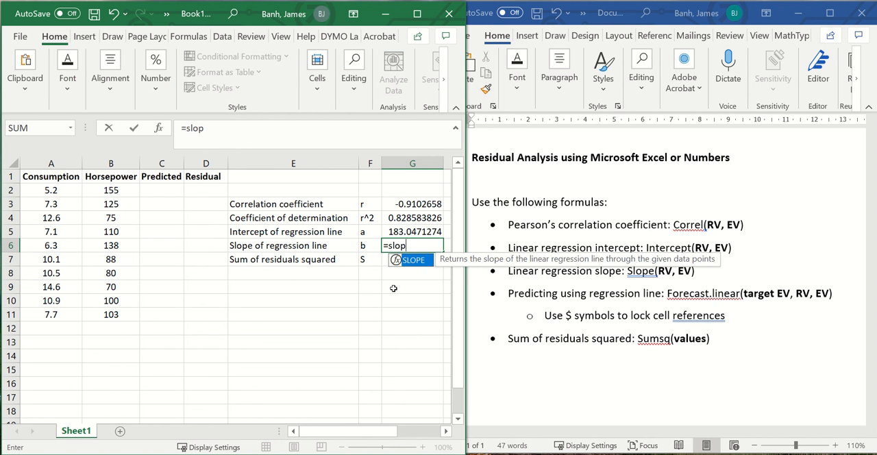
double_click(412, 261)
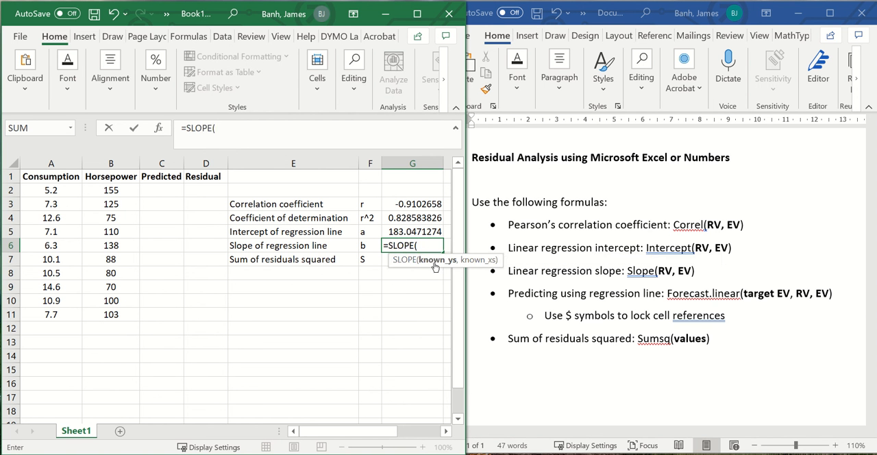
left_click_drag(126, 194, 122, 316)
type(",")
left_click_drag(60, 195, 68, 312)
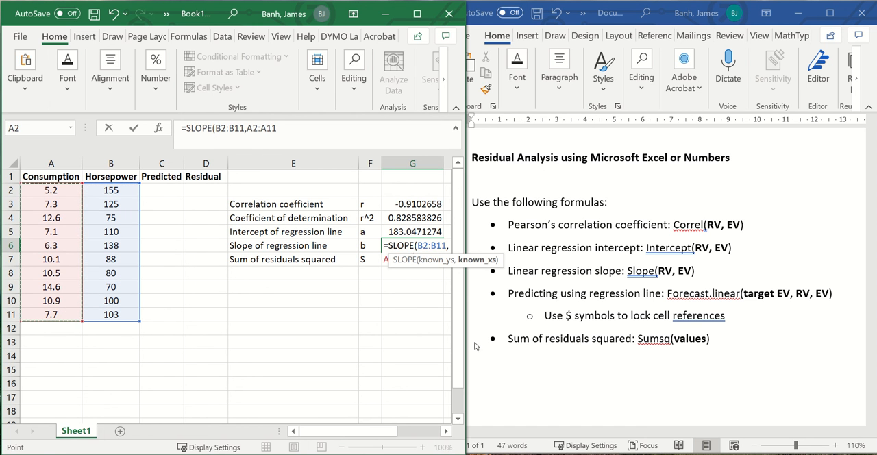
key("Return")
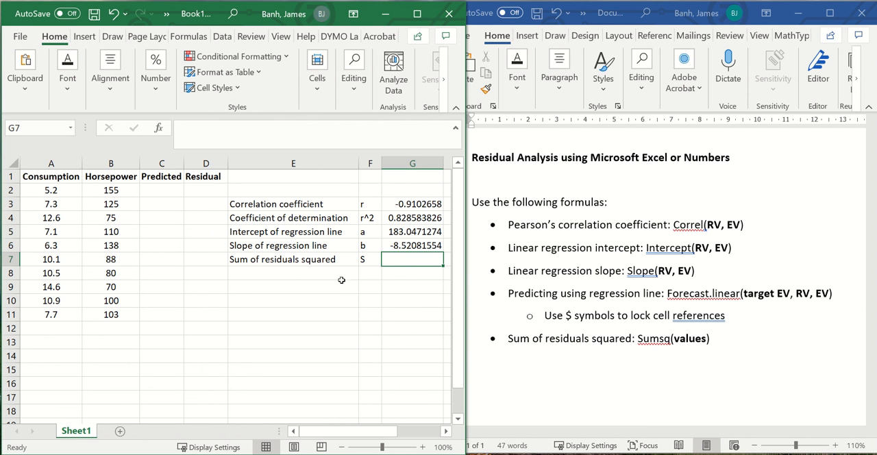
Step: Predict the first horsepower value in C2 with FORECAST.LINEAR, using A2 as target, B2:B11 as known y values and A2:A11 as known x values
left_click(173, 193)
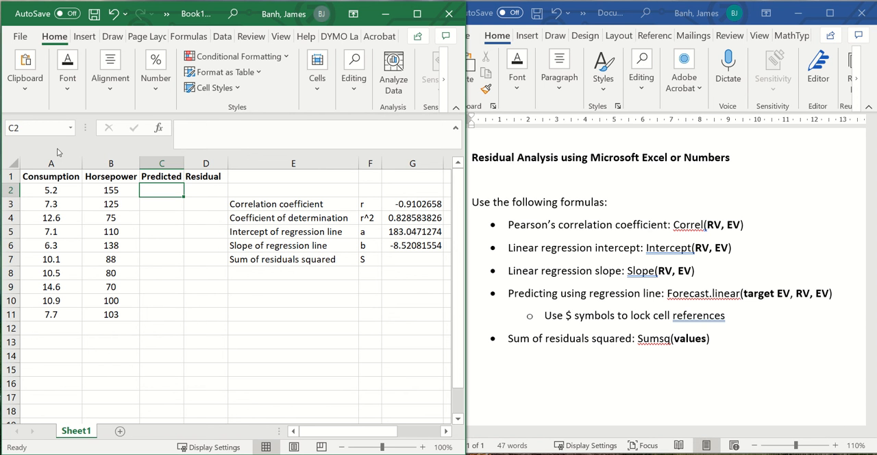
type("=")
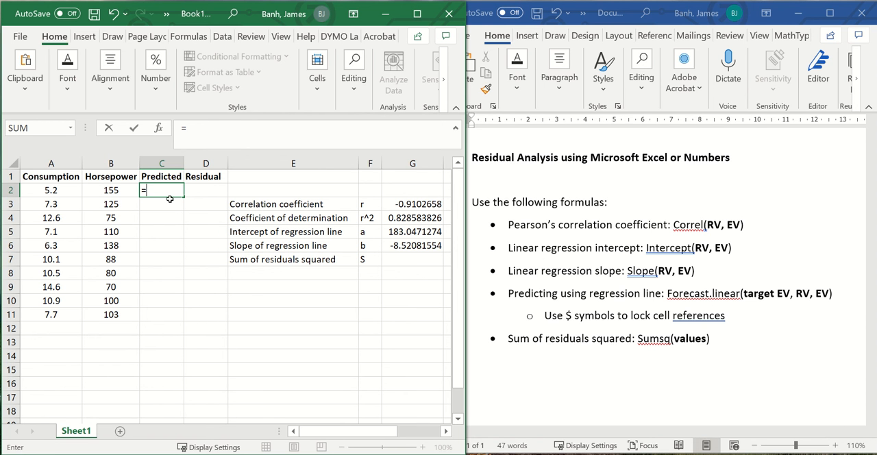
type("for")
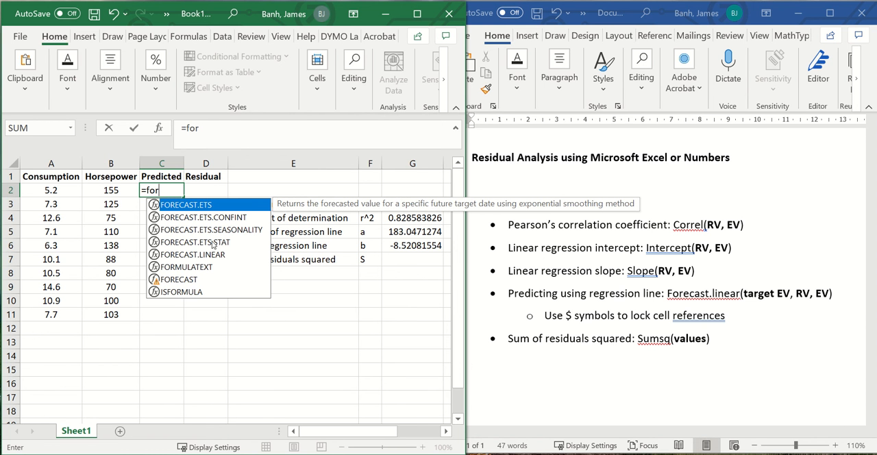
left_click(215, 255)
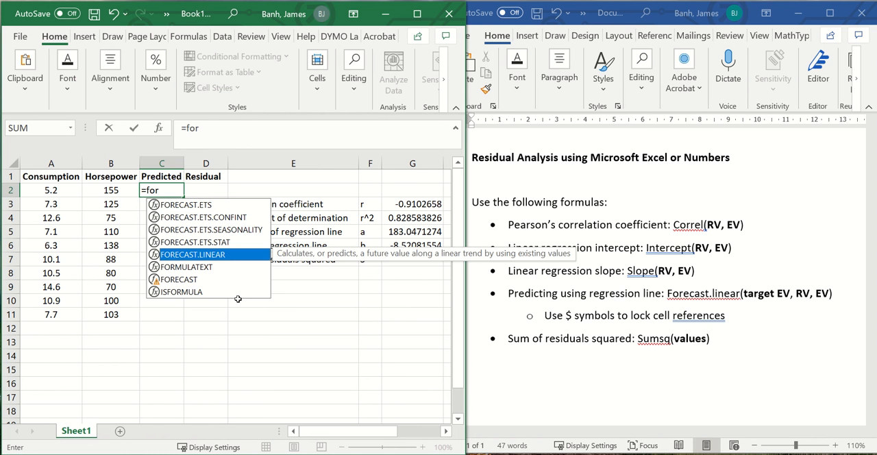
double_click(217, 257)
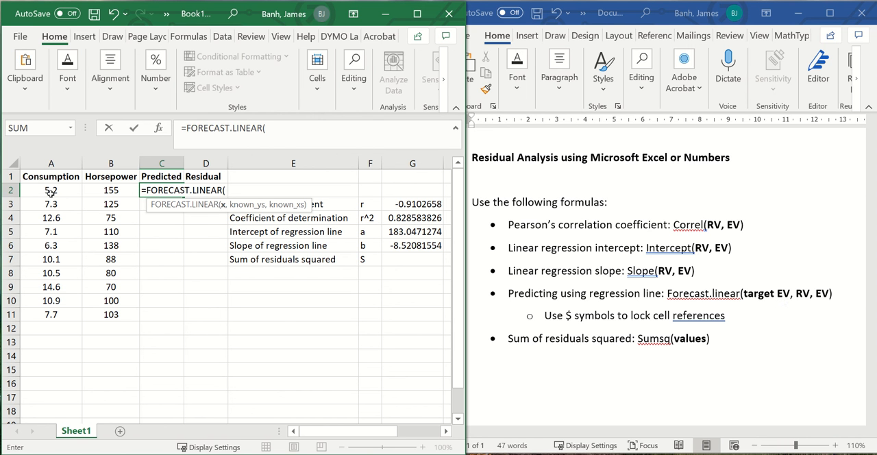
left_click(51, 192)
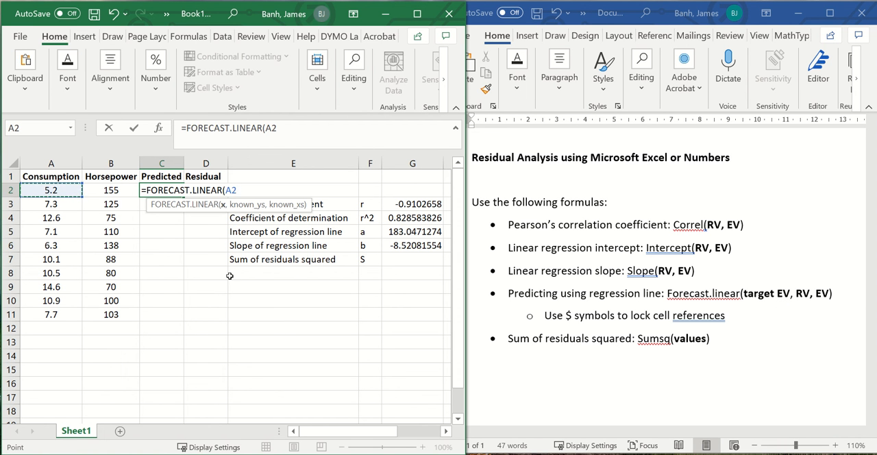
type(",")
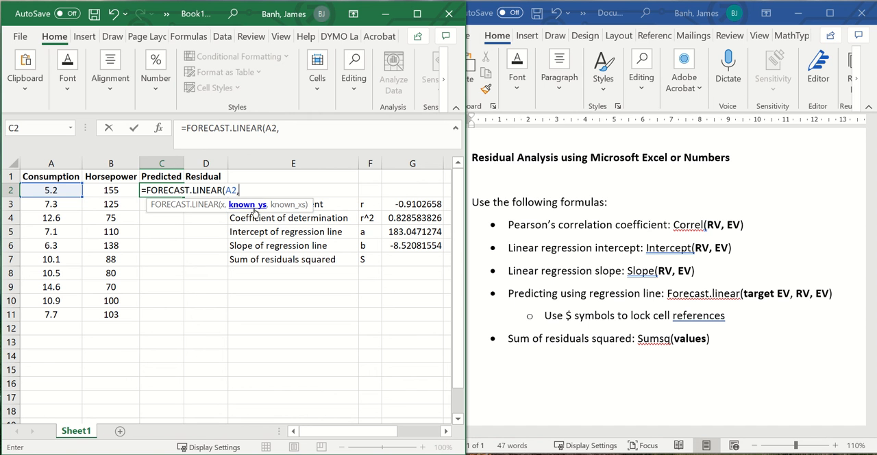
left_click_drag(109, 190, 111, 317)
type(",")
left_click_drag(52, 192, 53, 315)
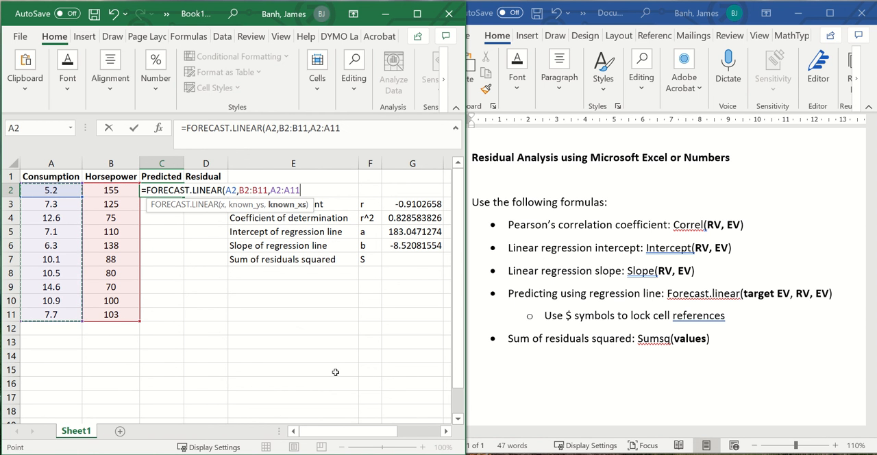
key("Return")
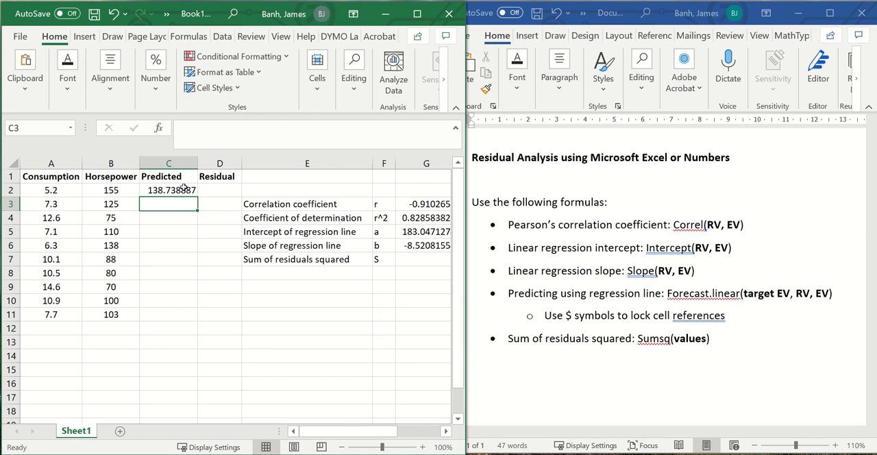
Step: Lock the known y values in C2's FORECAST.LINEAR formula as the absolute range $B$2:$B$11
left_click(180, 189)
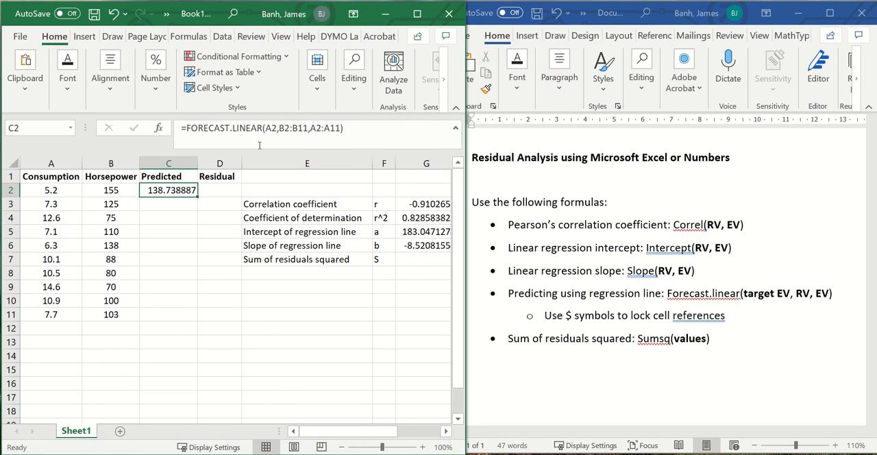
left_click(276, 132)
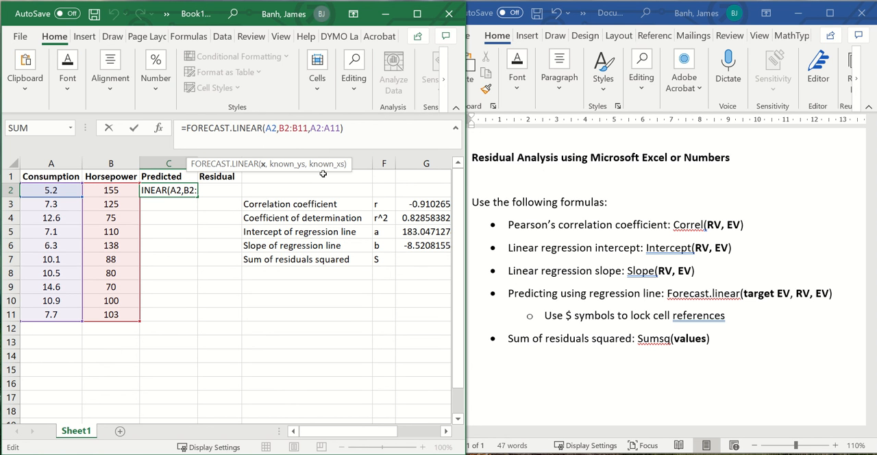
left_click(280, 129)
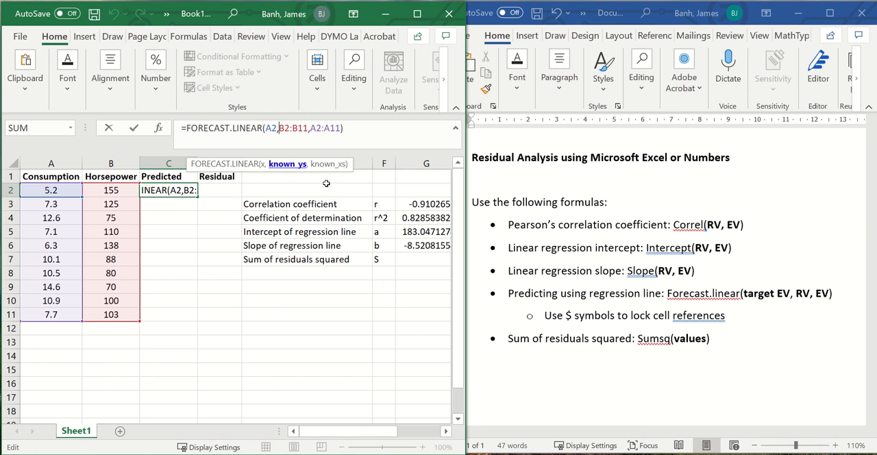
type("$")
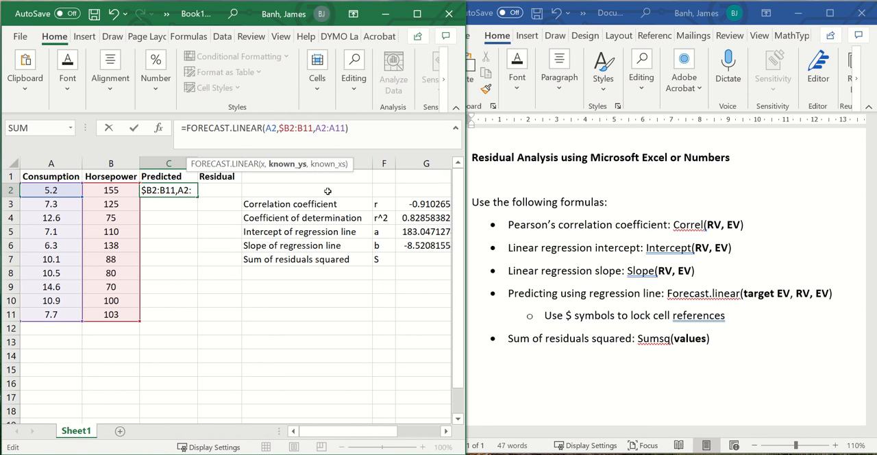
key("Right")
type("$B")
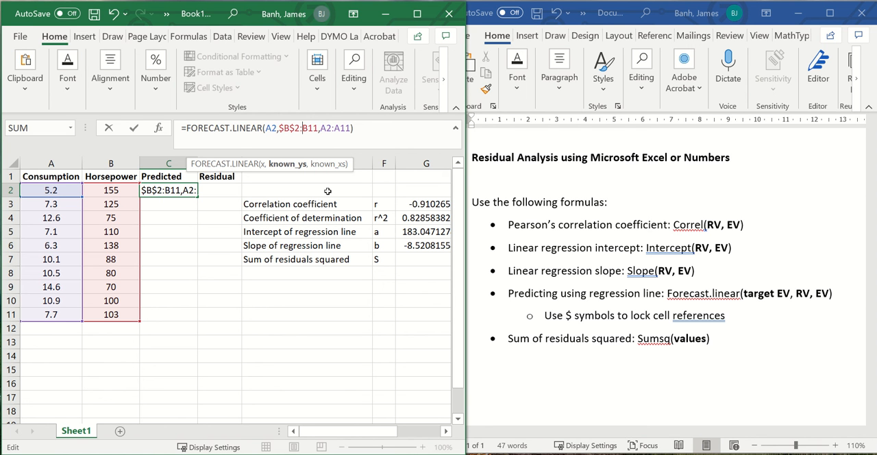
type("$2:$B$")
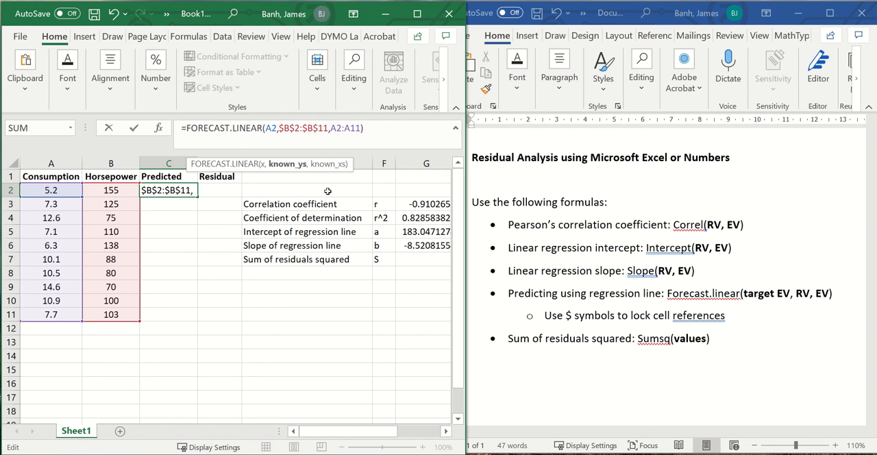
key("Right")
key("Right")
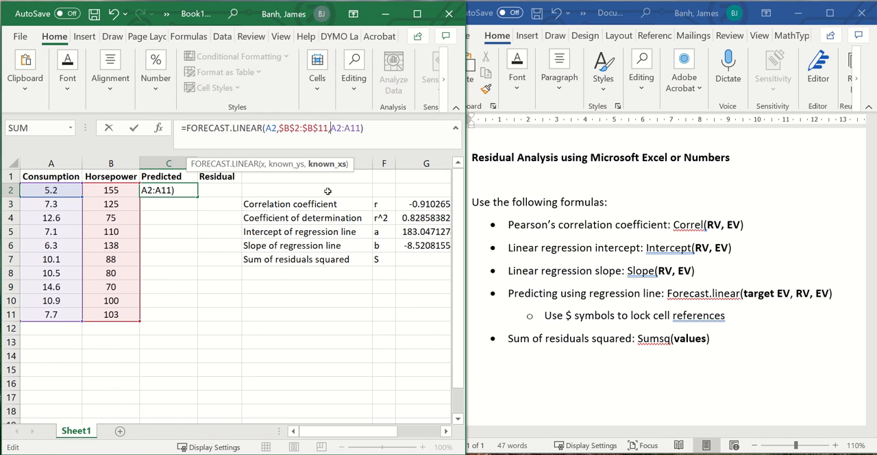
Step: Lock the known x values in C2's FORECAST.LINEAR formula as the absolute range $A$2:$A$11 and commit the formula
type("$B")
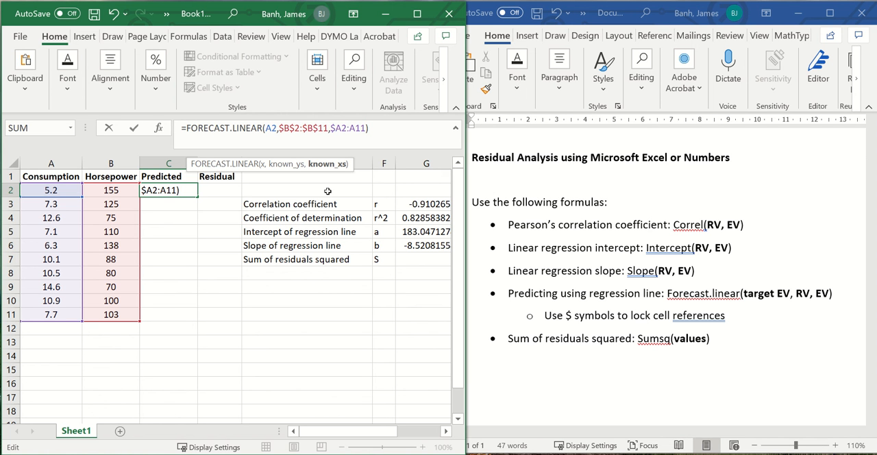
type("$2:$B")
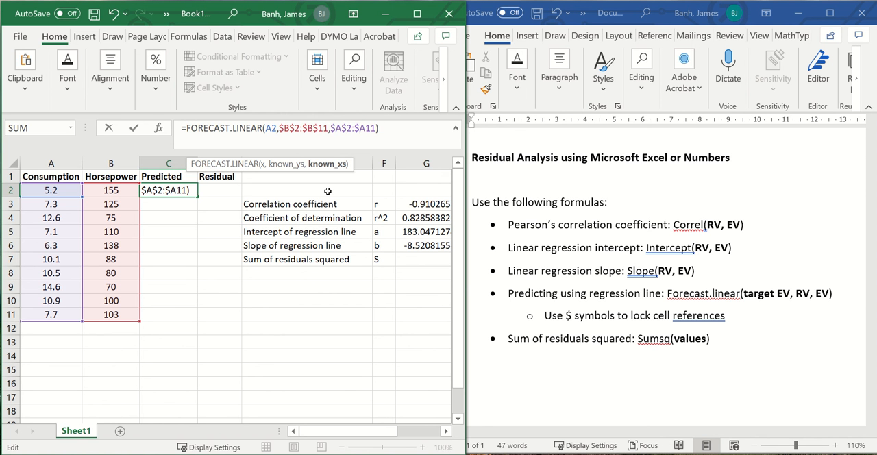
type("$")
key("Return")
Step: Fill the prediction formula from C2 down to C11 and check the cell references in the copy in C6
left_click(192, 192)
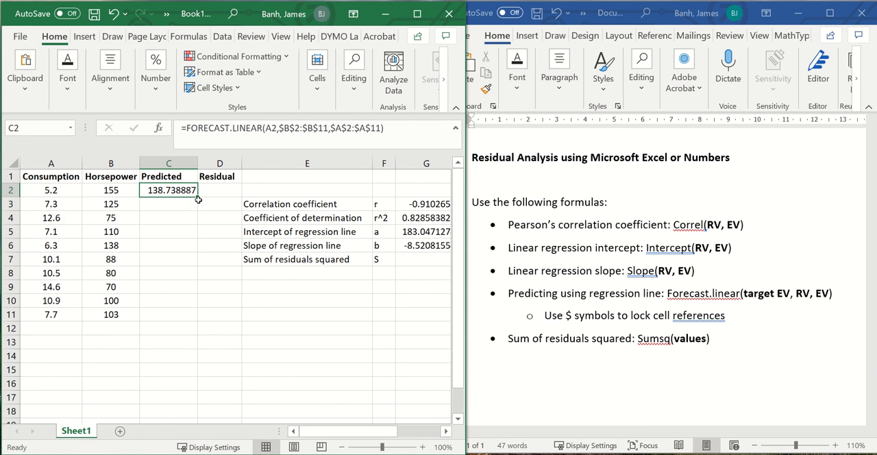
left_click_drag(198, 198, 186, 300)
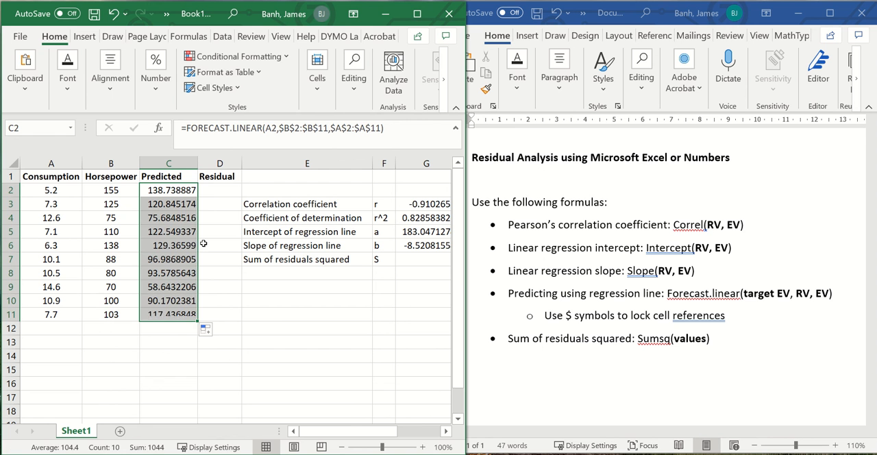
left_click(179, 247)
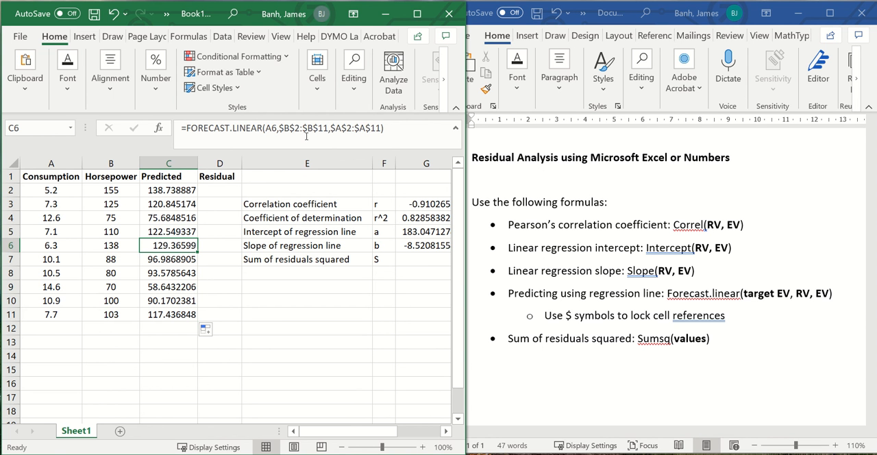
key("F2")
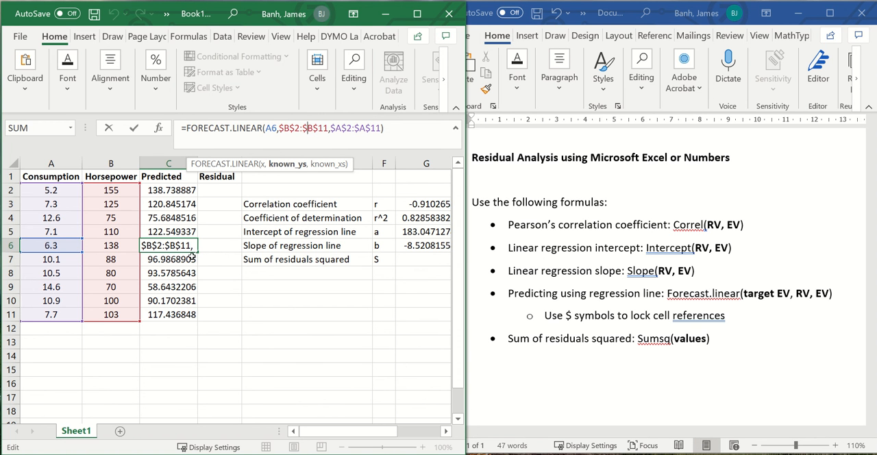
key("ctrl+Return")
left_click_drag(170, 194, 177, 333)
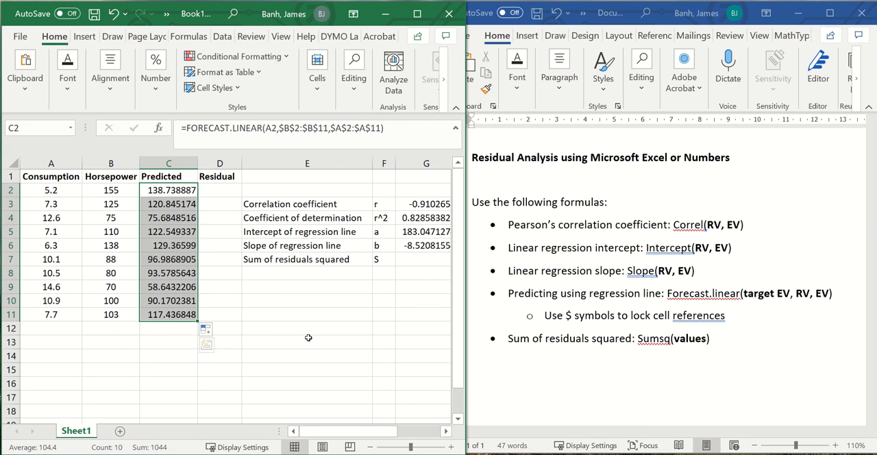
left_click(272, 299)
Step: Calculate the residuals in D2:D11 by entering =B2-C2 in D2 and filling the formula down to D11
left_click(220, 181)
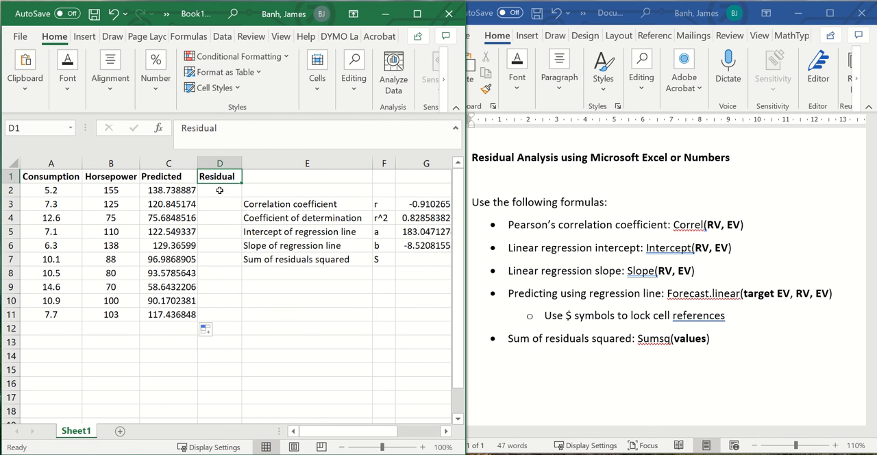
key("Return")
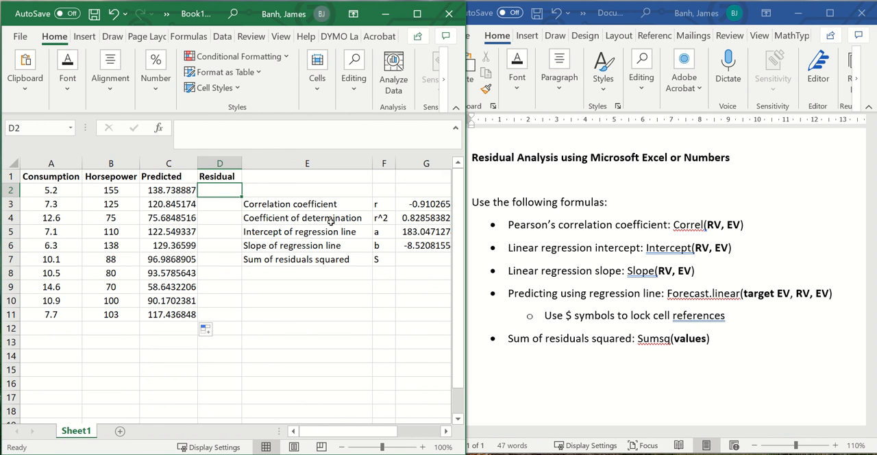
type("=")
left_click(117, 193)
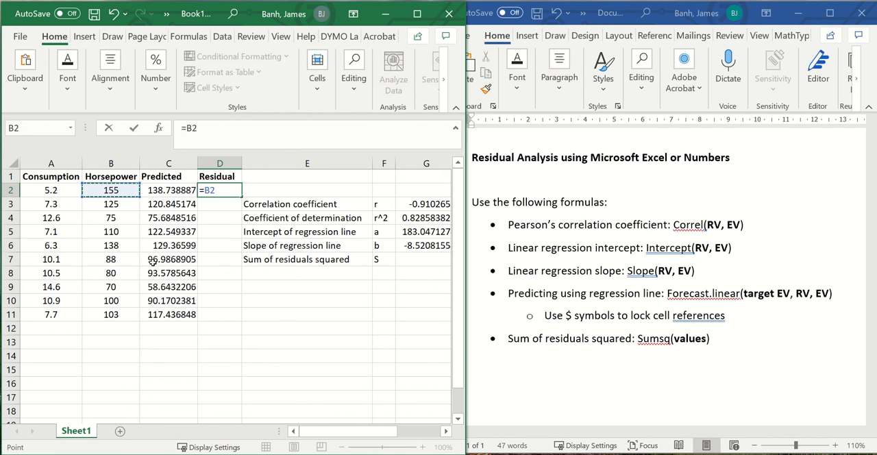
type("-")
left_click(178, 196)
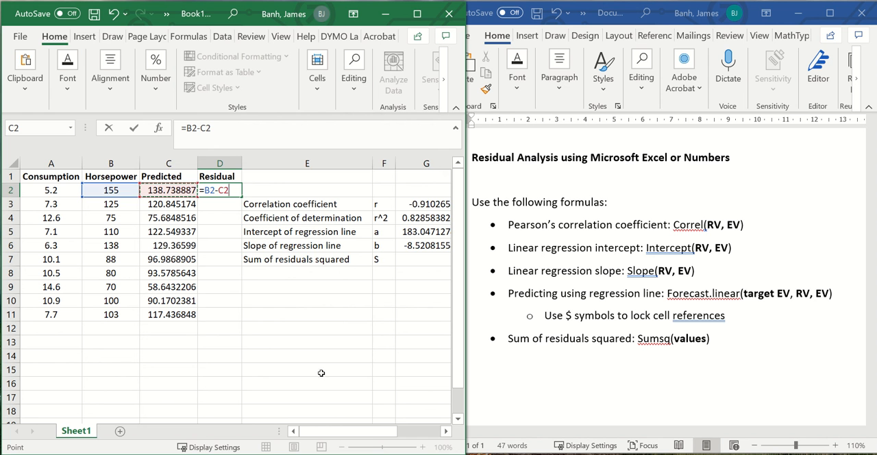
key("Return")
left_click(255, 190)
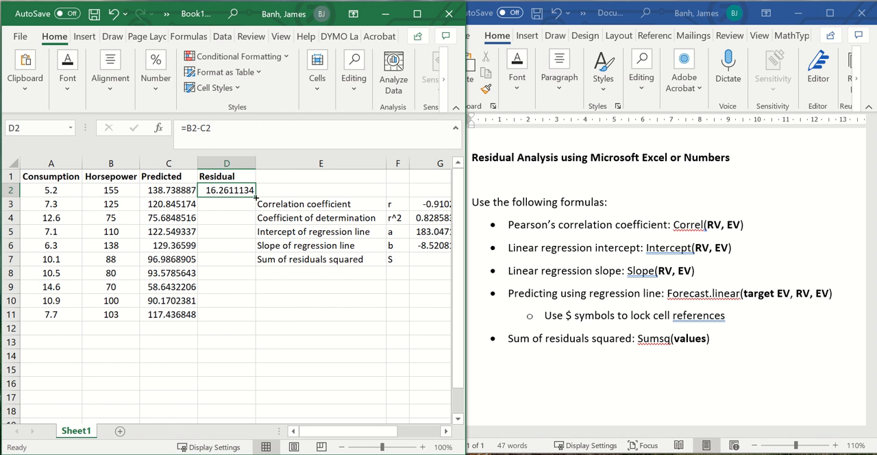
left_click_drag(255, 197, 252, 320)
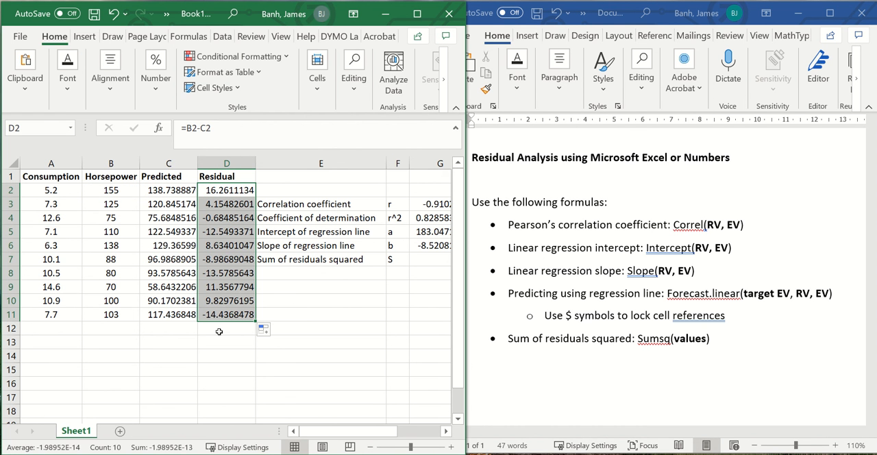
Step: Calculate the sum of residuals squared in G7 with SUMSQ over the residuals in D2:D11
left_click(364, 264)
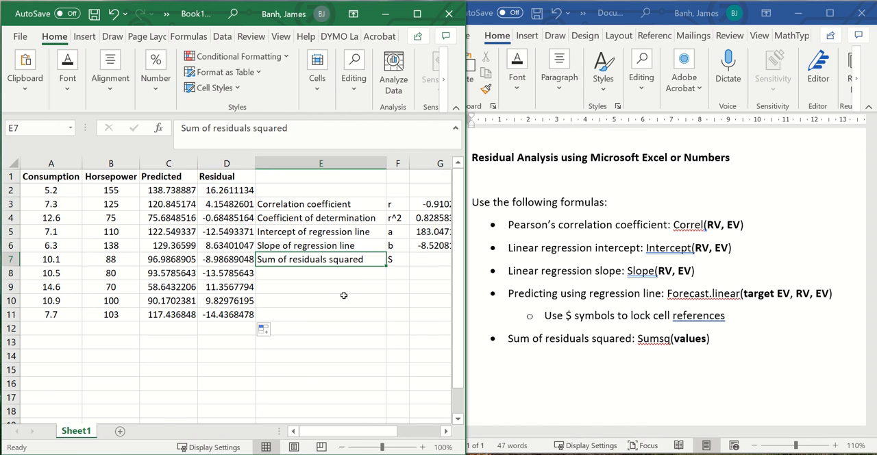
left_click(419, 265)
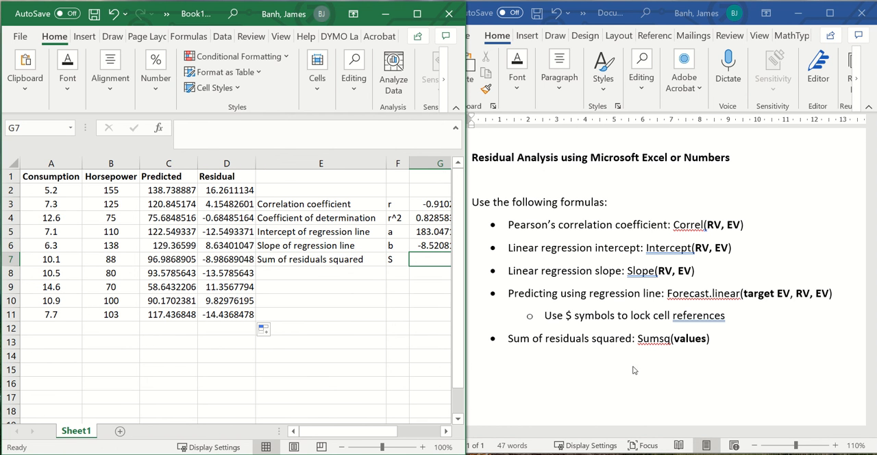
type("=")
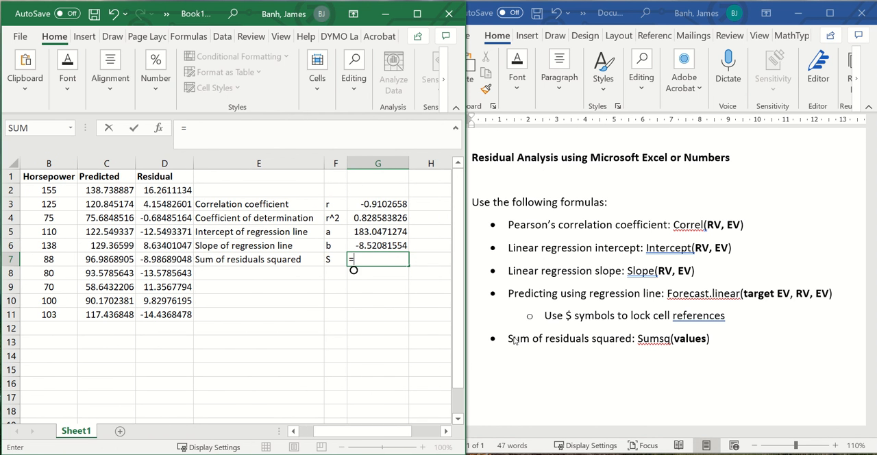
type("sums")
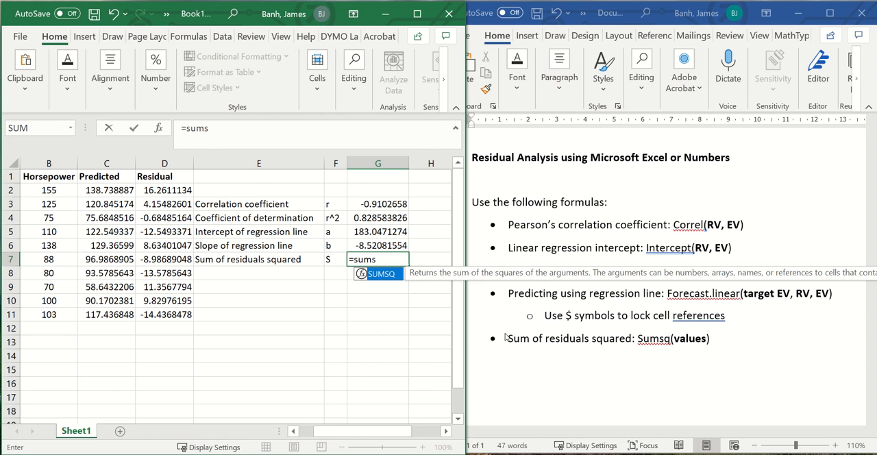
type("q")
key("Tab")
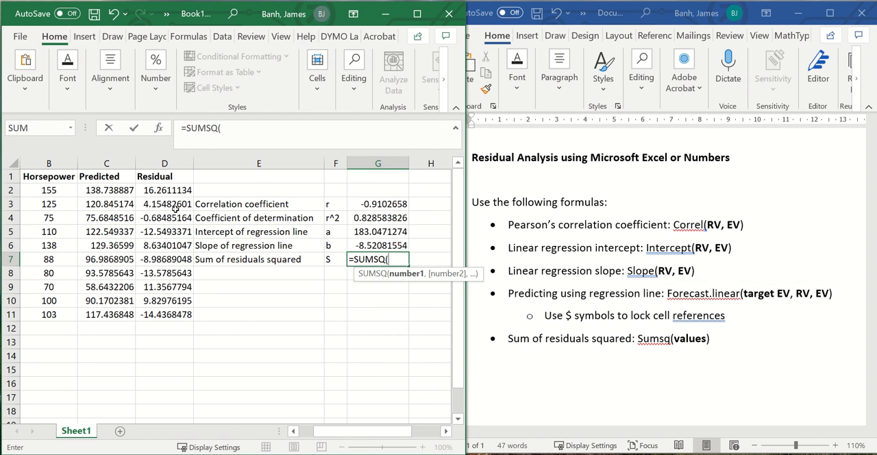
left_click_drag(174, 189, 180, 319)
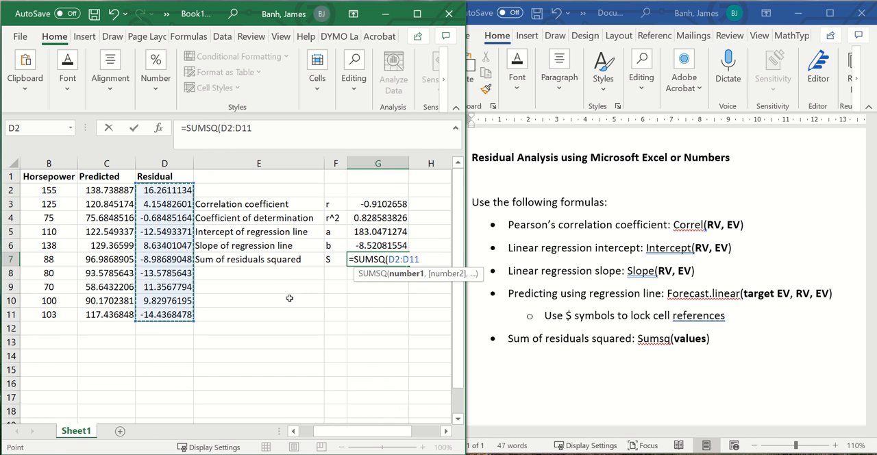
key("Return")
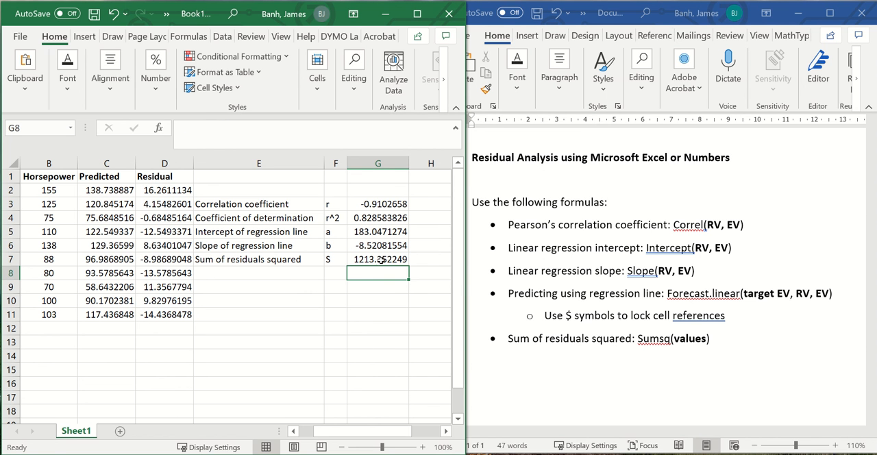
Step: Review the formulas behind the regression statistics in G3 through G7 one cell at a time
left_click(396, 205)
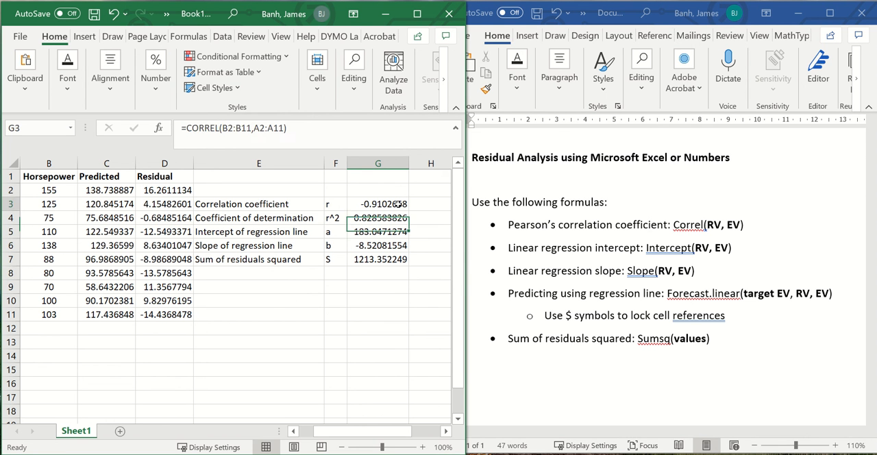
key("Down")
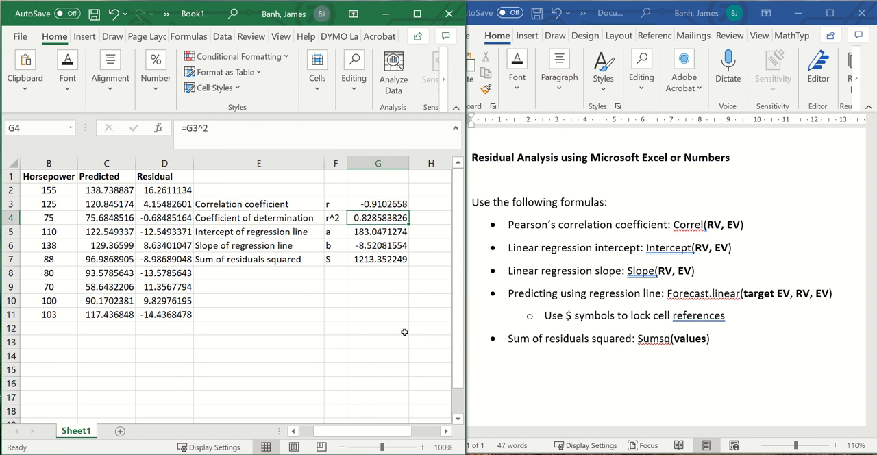
key("Down")
key("Down")
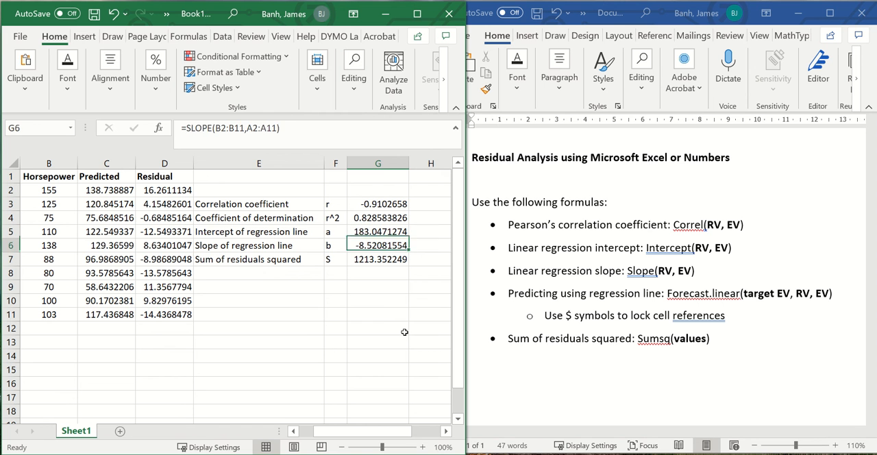
key("Down")
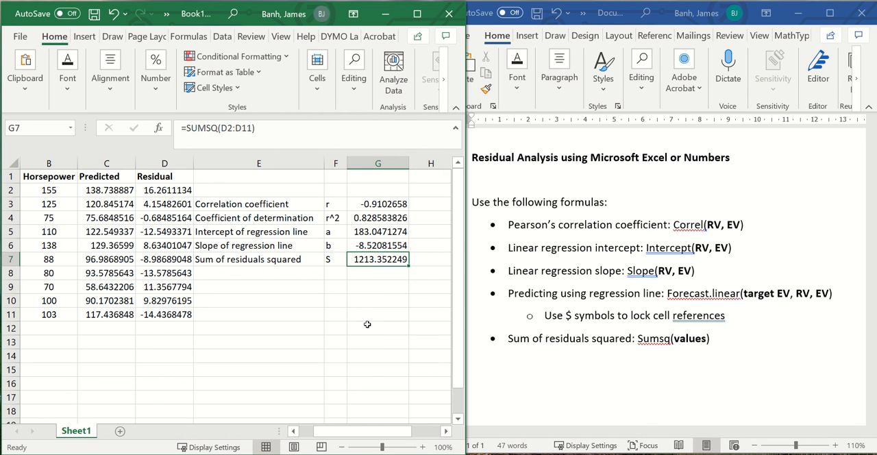